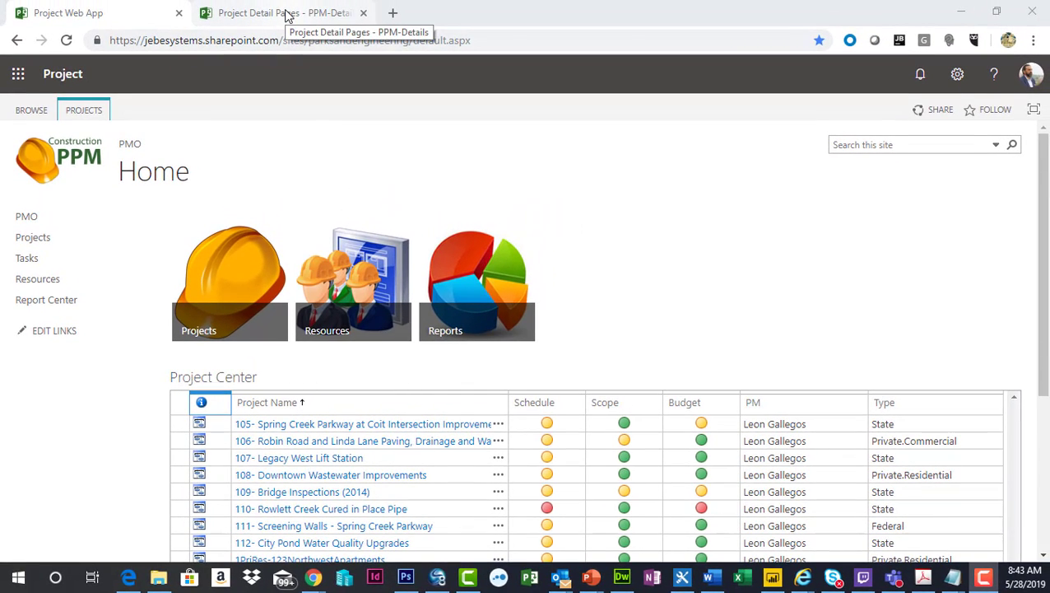
Review the details, financials and status pages of the 1PriRes-123NorthwestApartments project
left_click(287, 14)
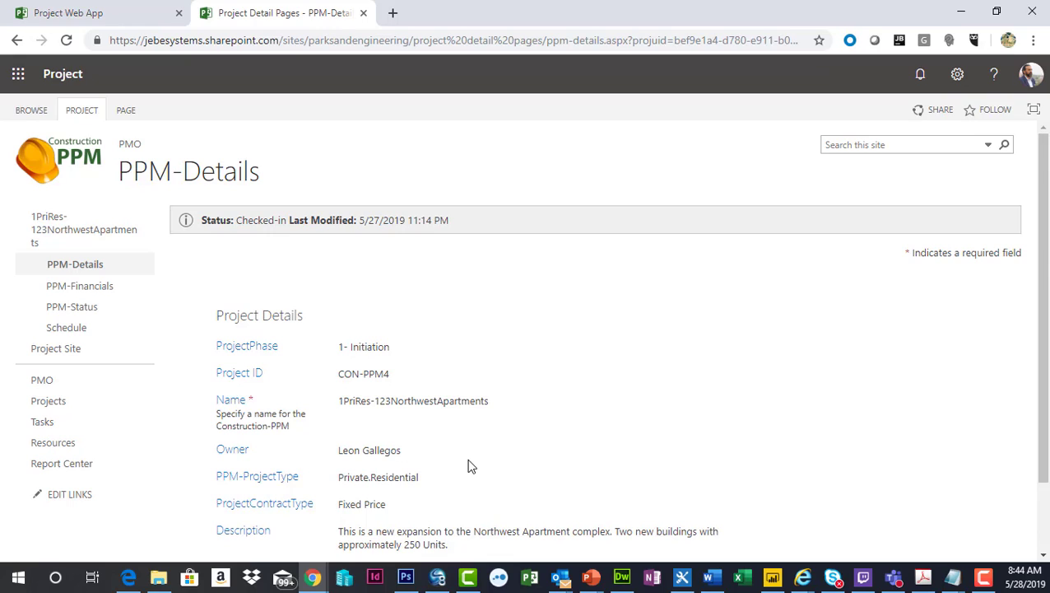
scroll(470, 461, "down", 1)
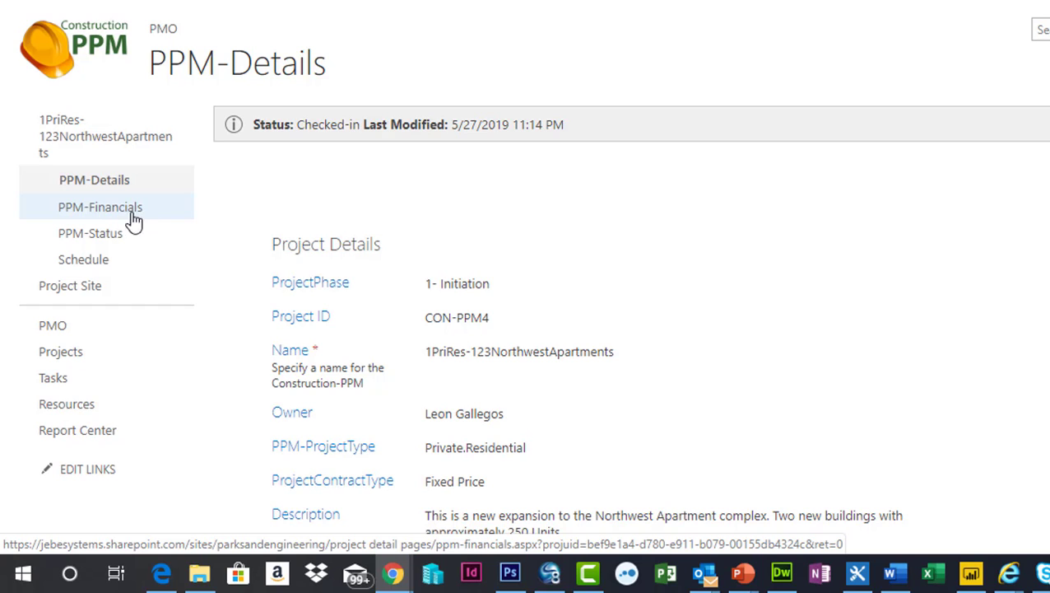
left_click(111, 211)
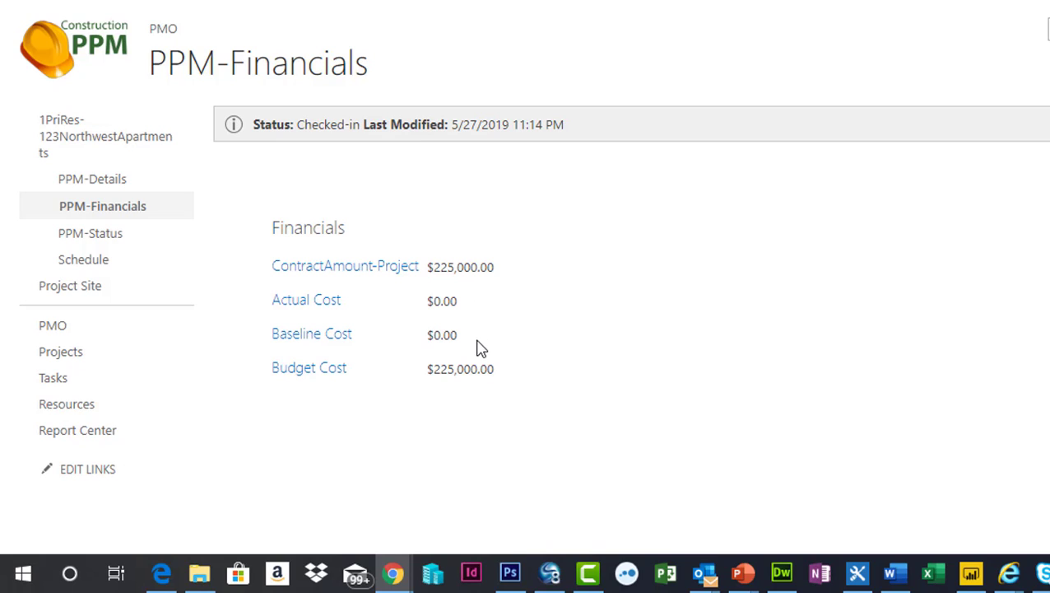
left_click(110, 238)
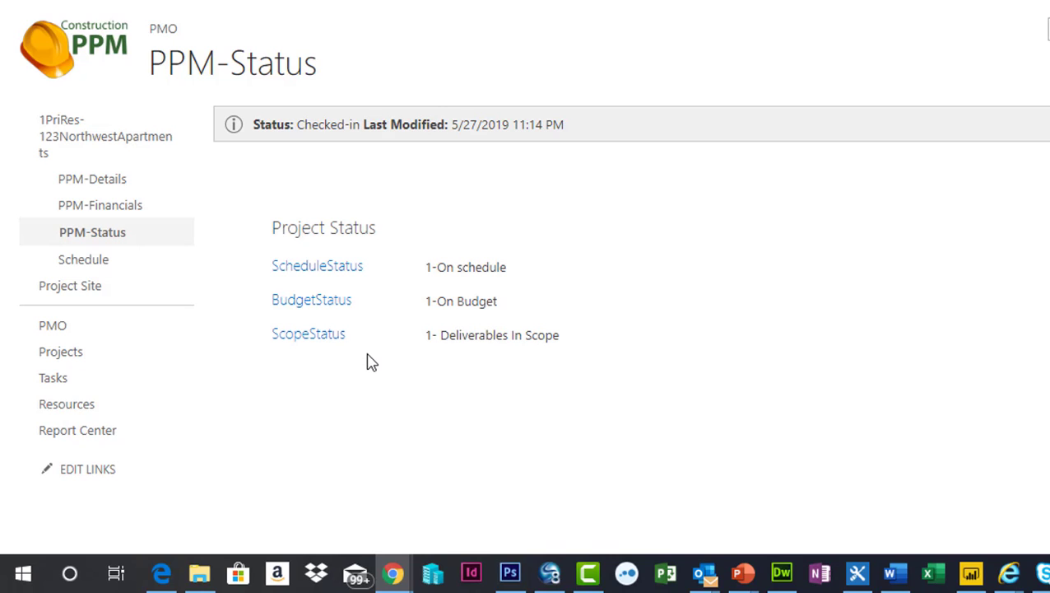
Open the apartment project's schedule and widen the ContractAmount-Task column to examine the task costs
left_click(100, 261)
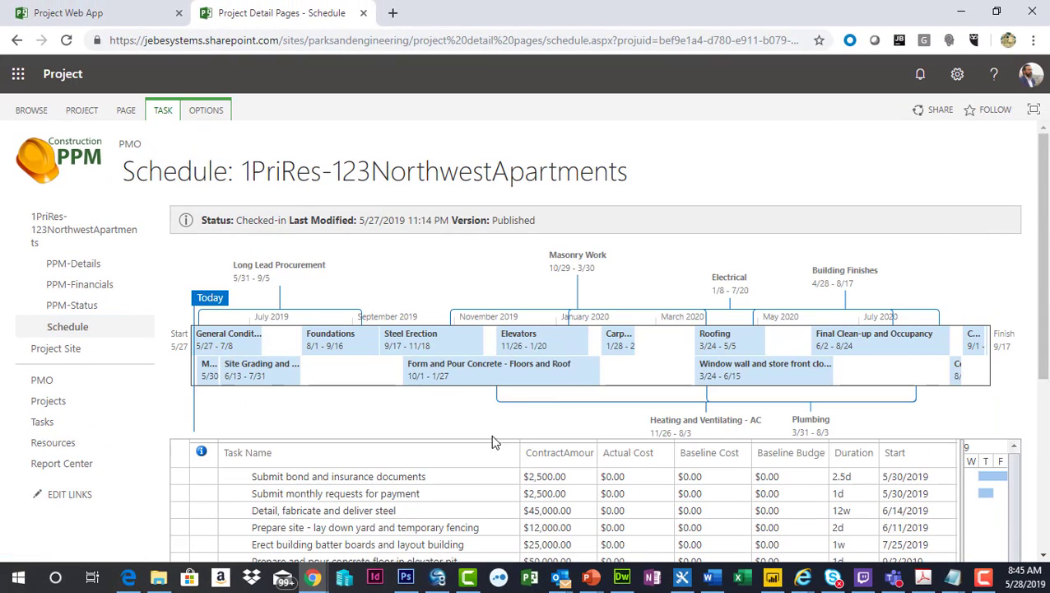
mouse_move(1045, 230)
left_mouse_down()
mouse_move(1045, 298)
mouse_move(1044, 227)
left_mouse_up()
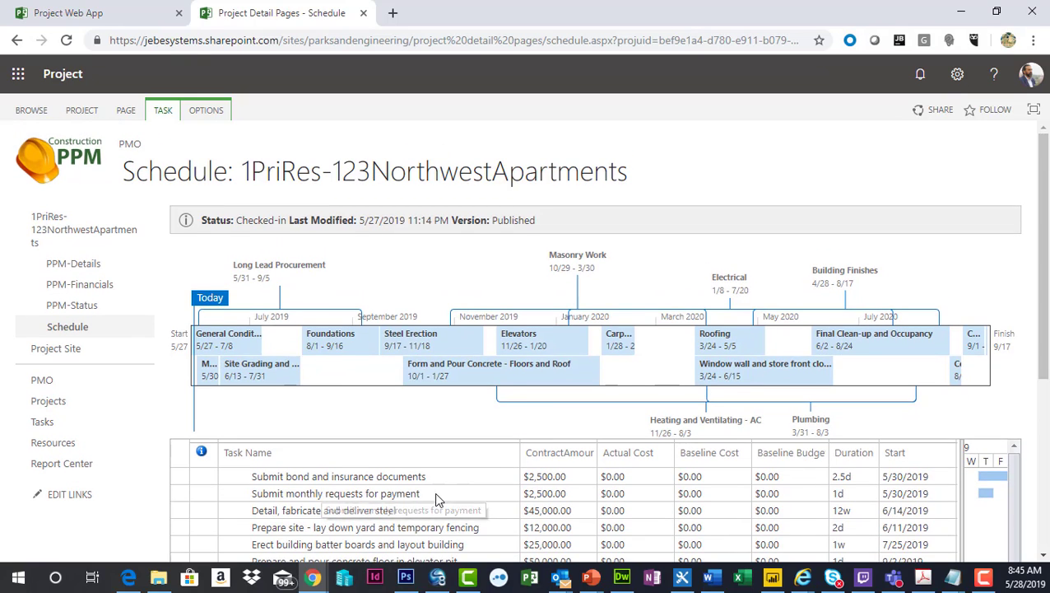
left_click_drag(595, 454, 656, 455)
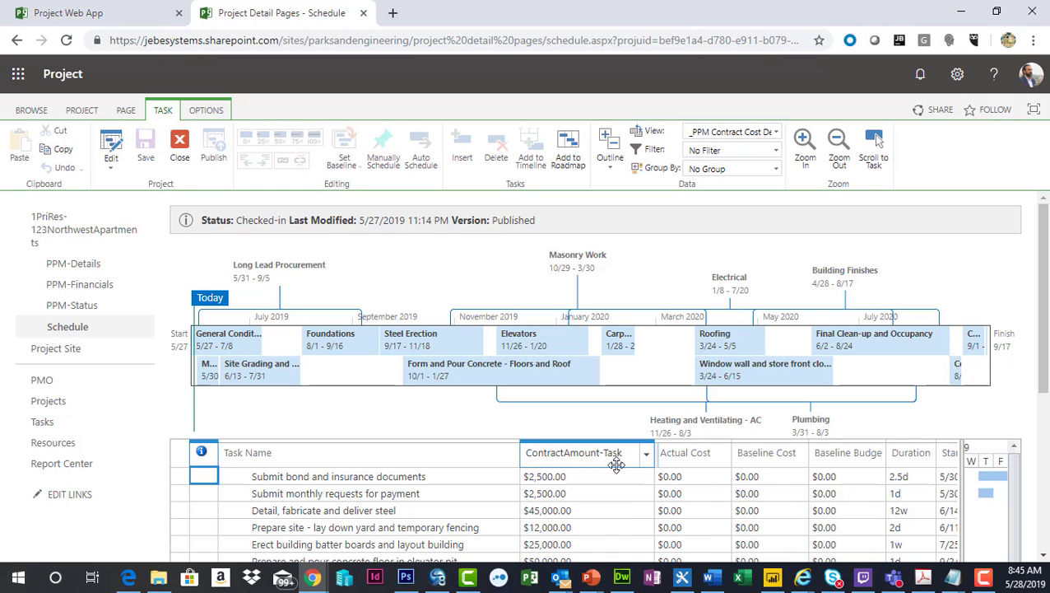
scroll(1044, 344, "down", 2)
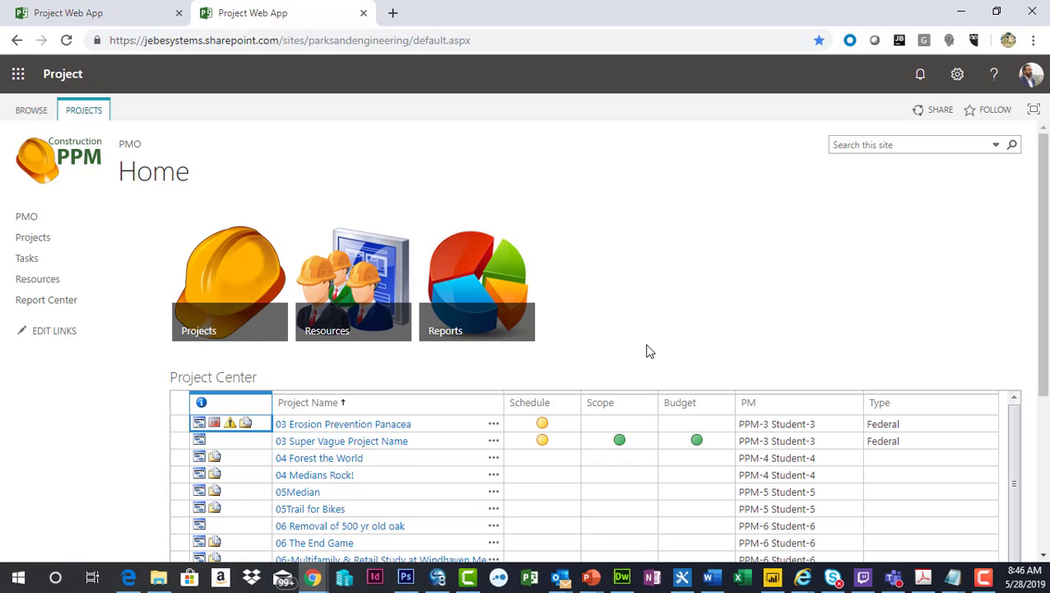
Start a new project of the Construction-PPM type and name it Demo Project
left_click(86, 114)
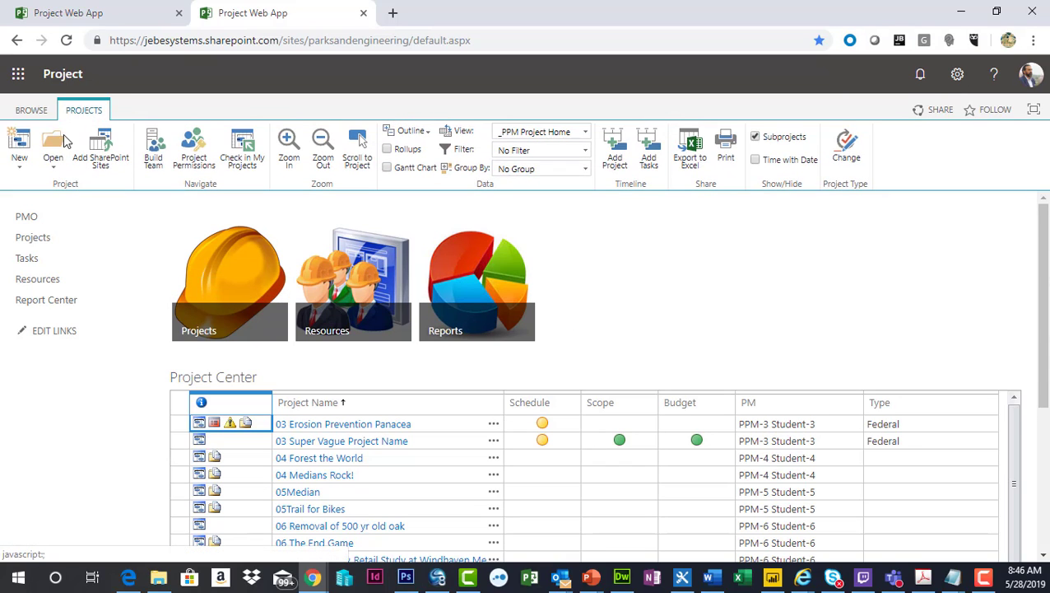
left_click(20, 164)
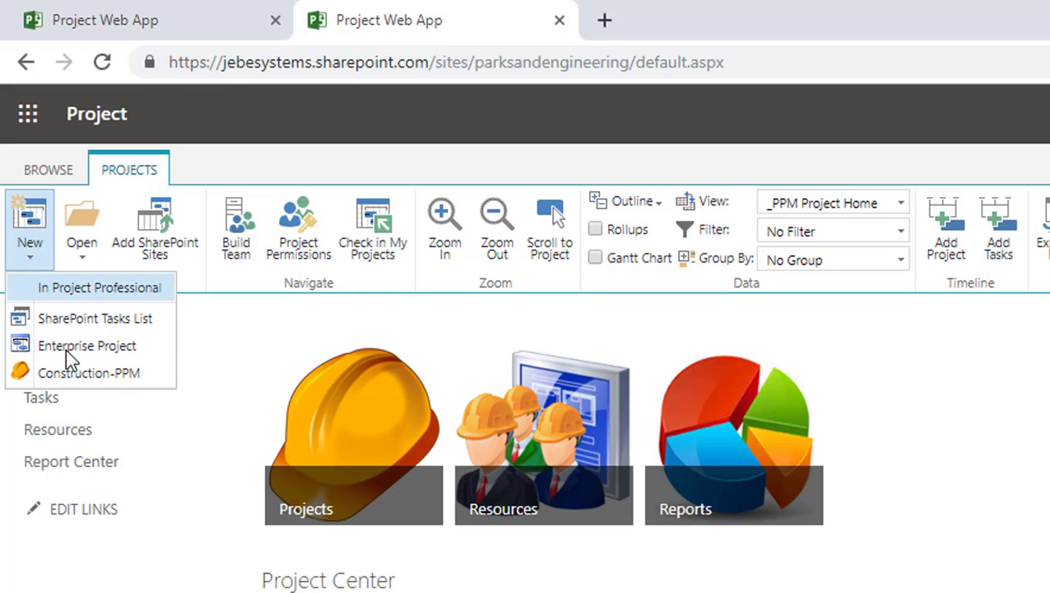
left_click(68, 374)
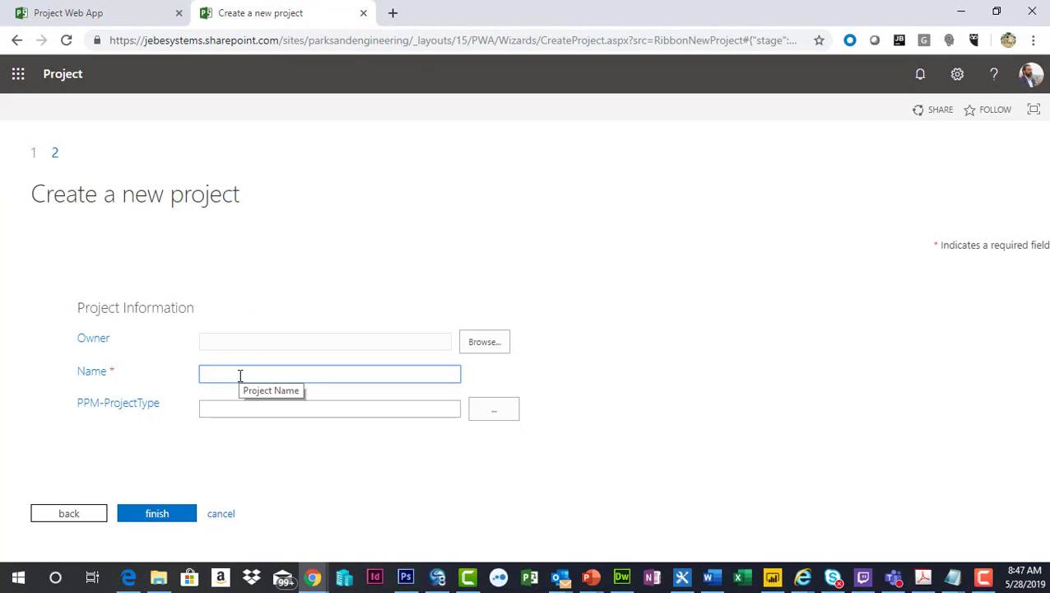
type("Demo Project")
key("Tab")
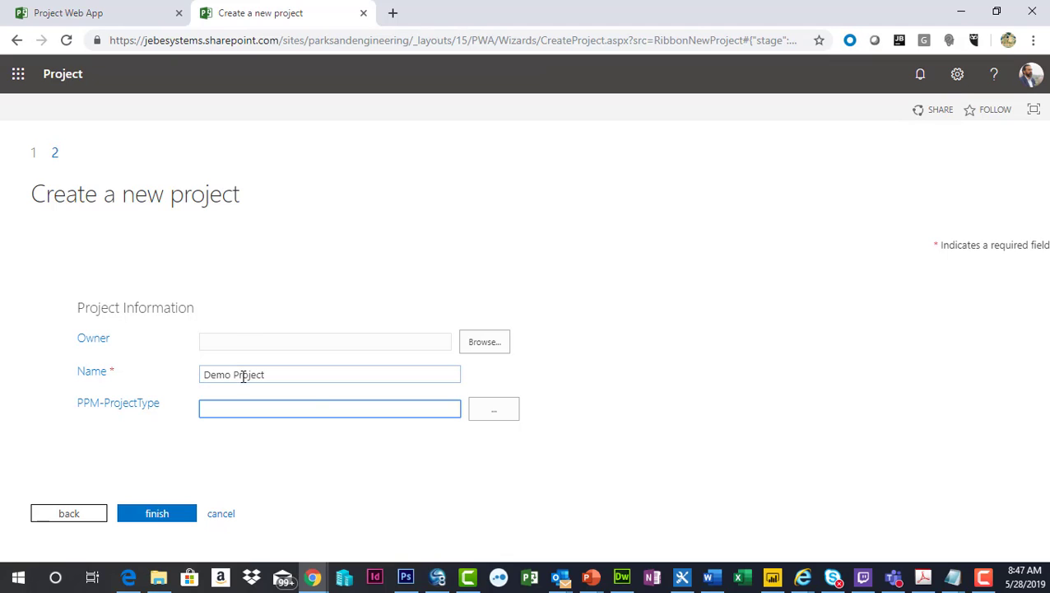
Set the PPM-ProjectType to Private.Residential and finish creating the project
left_click(492, 412)
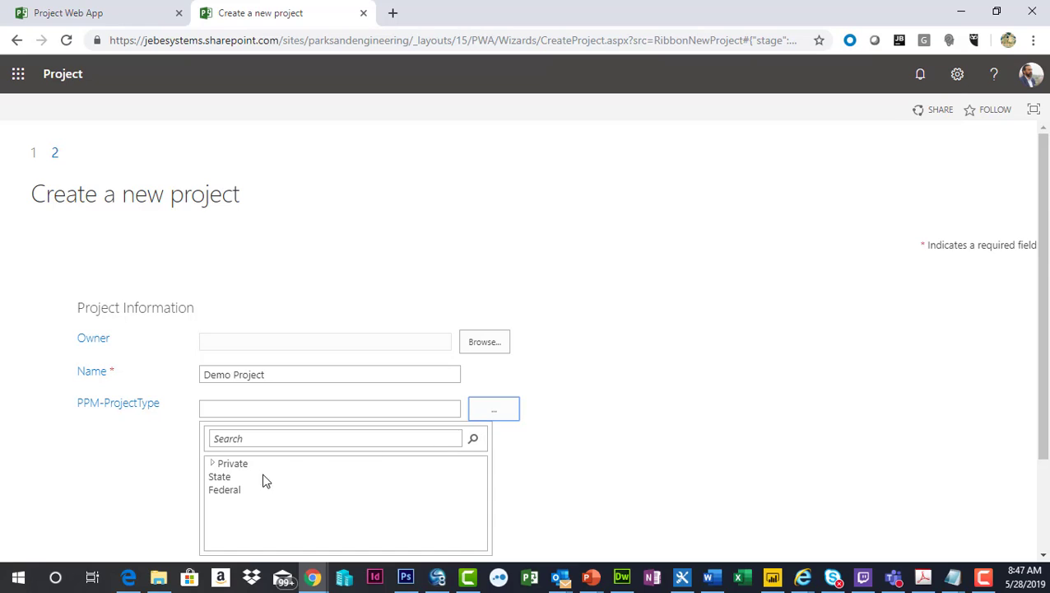
left_click(213, 464)
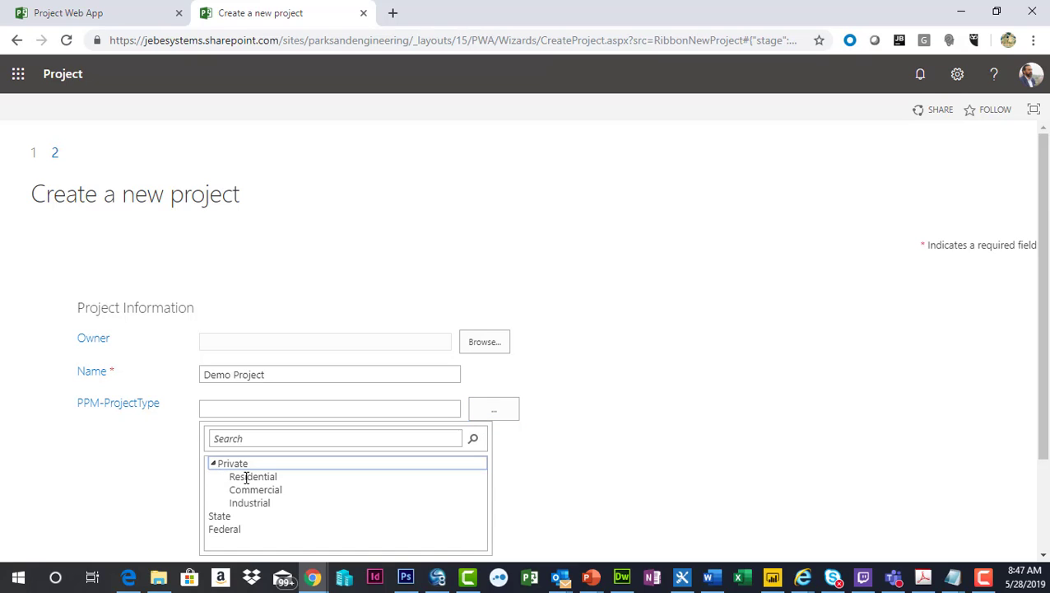
left_click(239, 476)
scroll(683, 452, "down", 3)
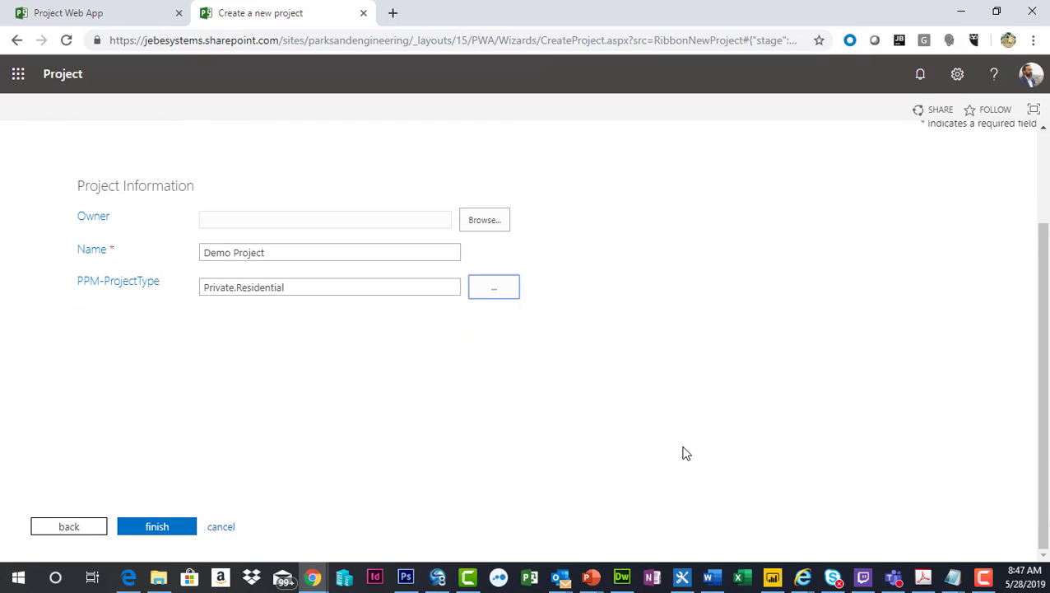
left_click(156, 528)
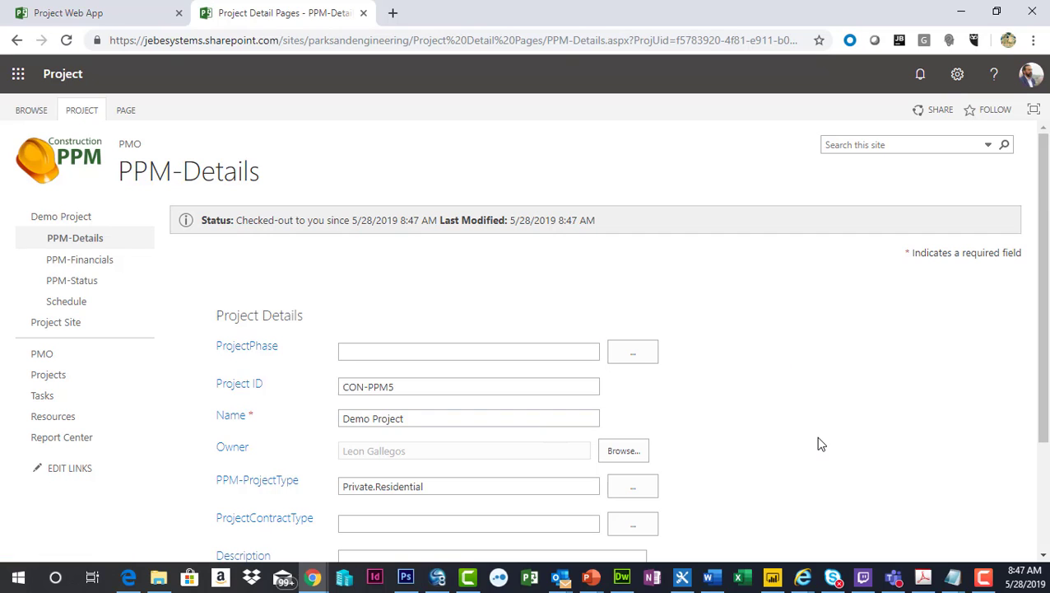
Set the ProjectPhase of Demo Project to 1- Initiation
scroll(802, 424, "down", 1)
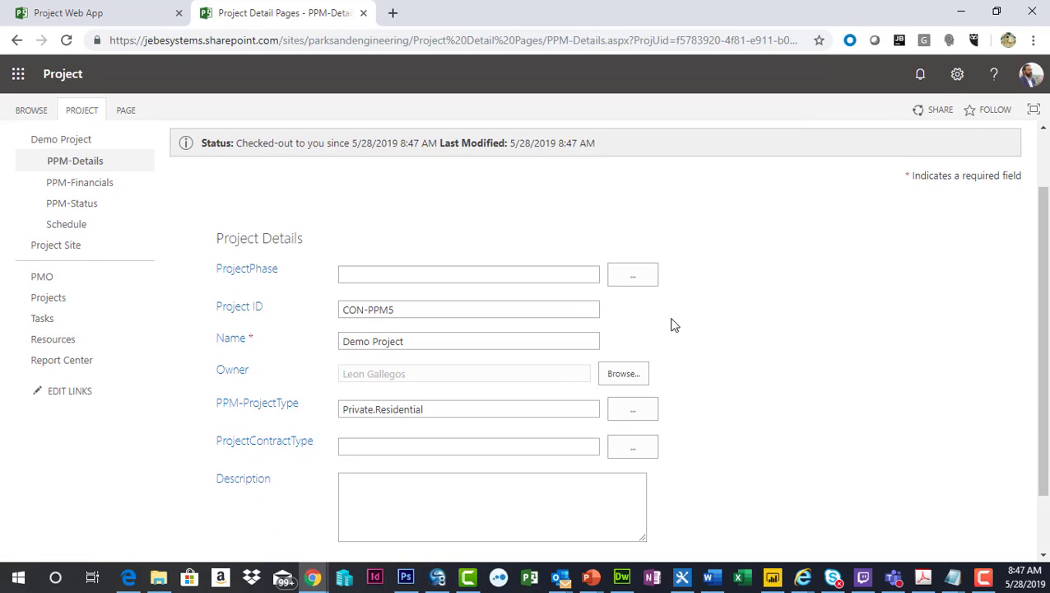
left_click(630, 277)
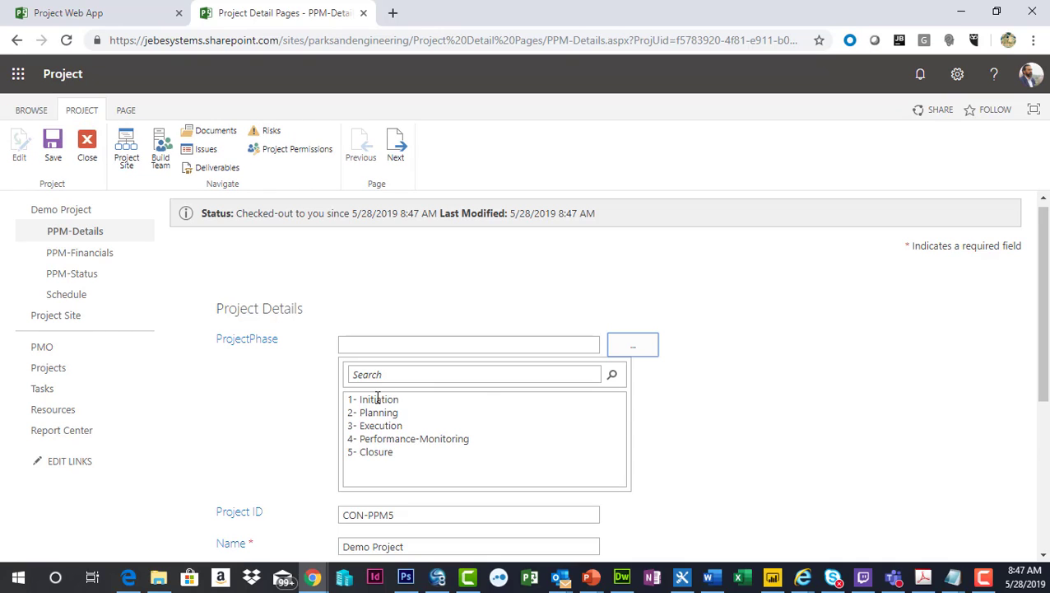
left_click(376, 398)
scroll(797, 404, "down", 1)
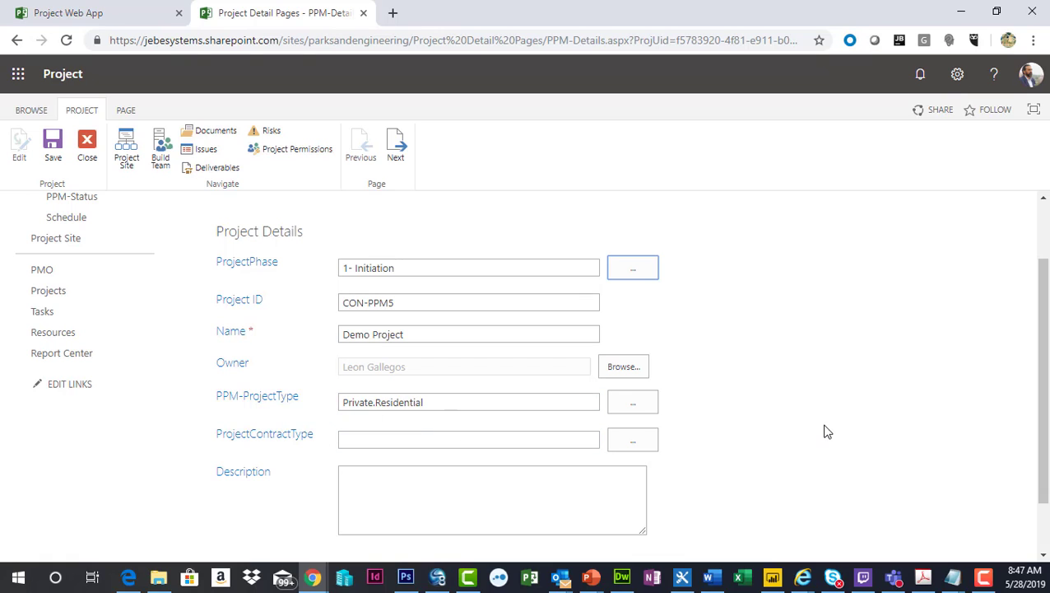
Set the ProjectContractType to Fixed Price, leave the description empty and continue to the project's next detail page
scroll(825, 427, "down", 1)
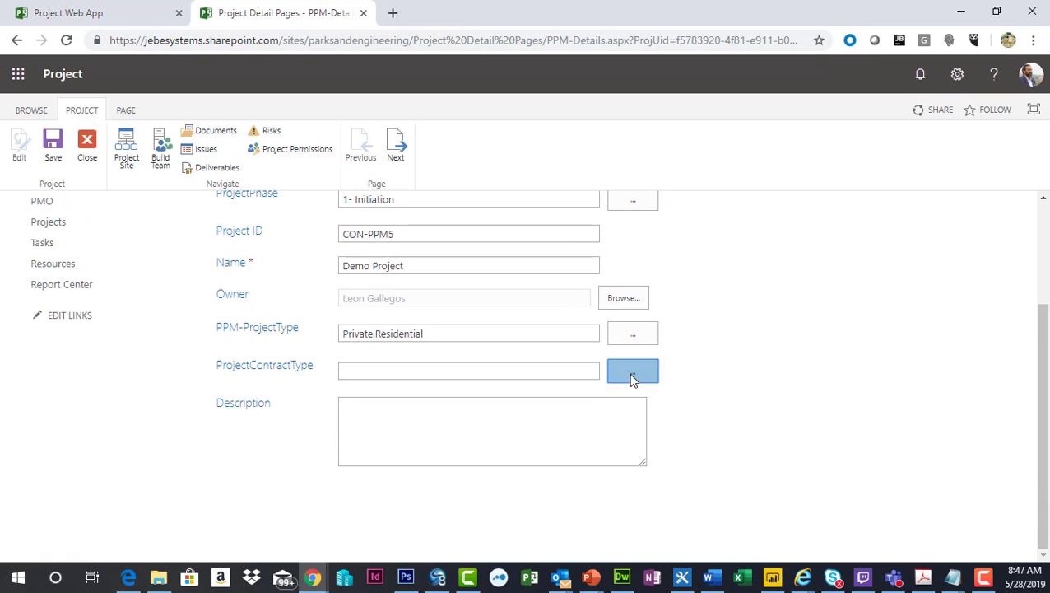
left_click(631, 376)
left_click(378, 427)
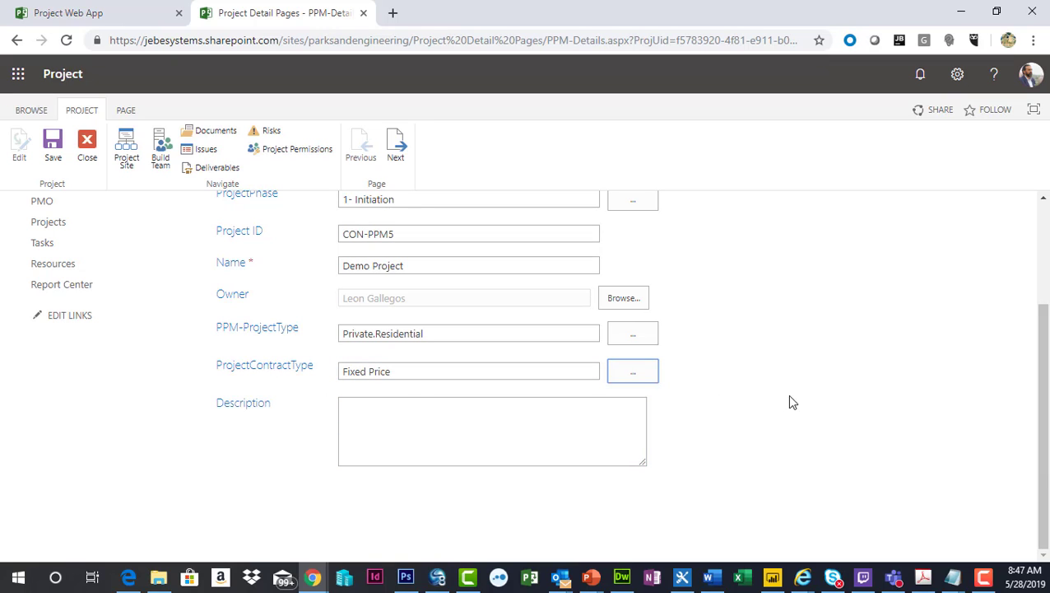
left_click(546, 426)
scroll(811, 429, "up", 1)
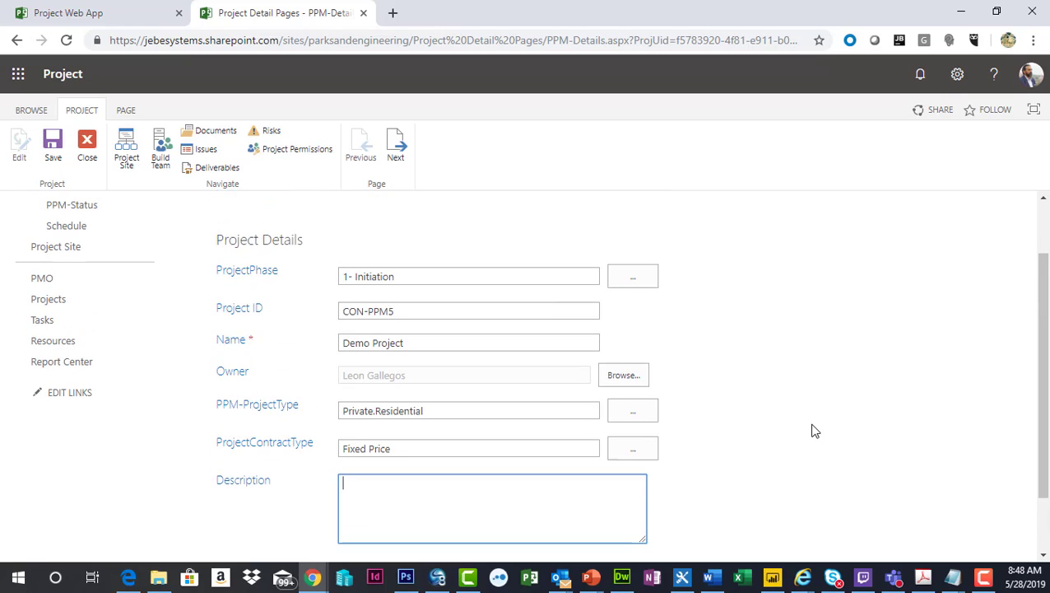
left_click(399, 155)
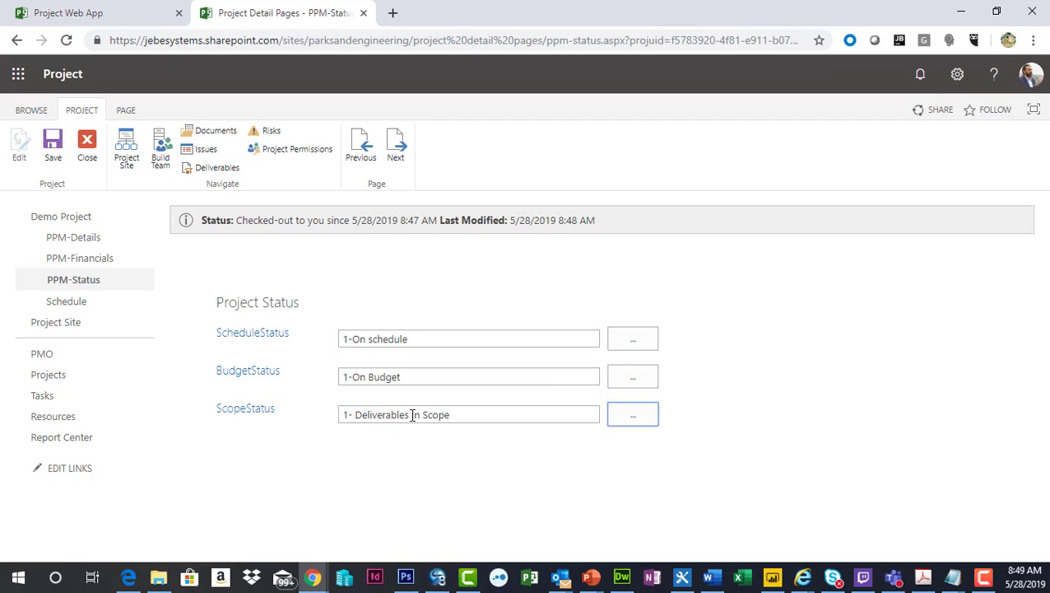
Set the ScopeStatus to 2- Deliverables Out Scope and save the project
left_click(633, 421)
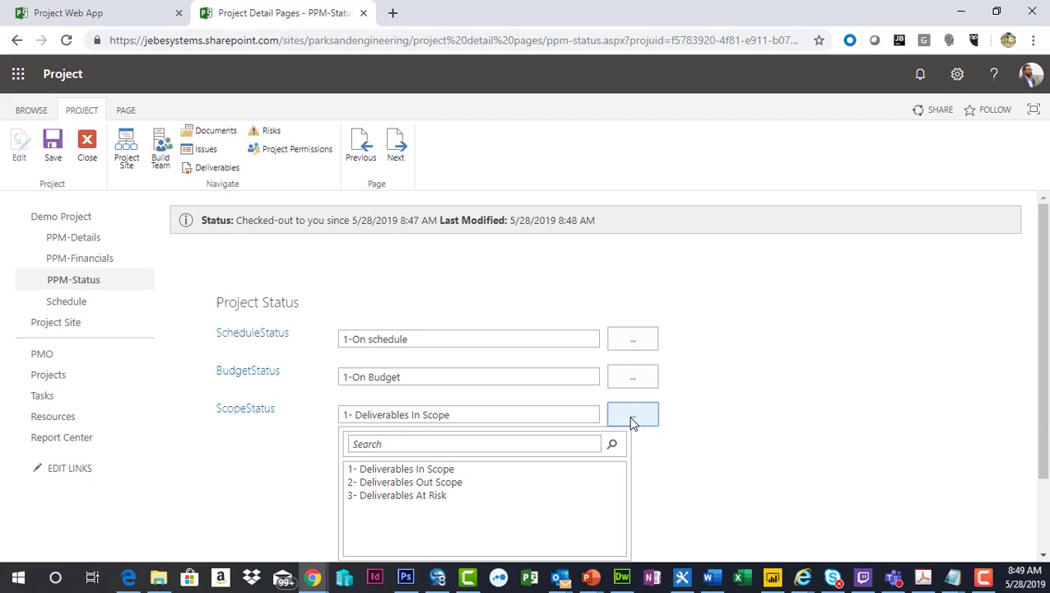
left_click(395, 480)
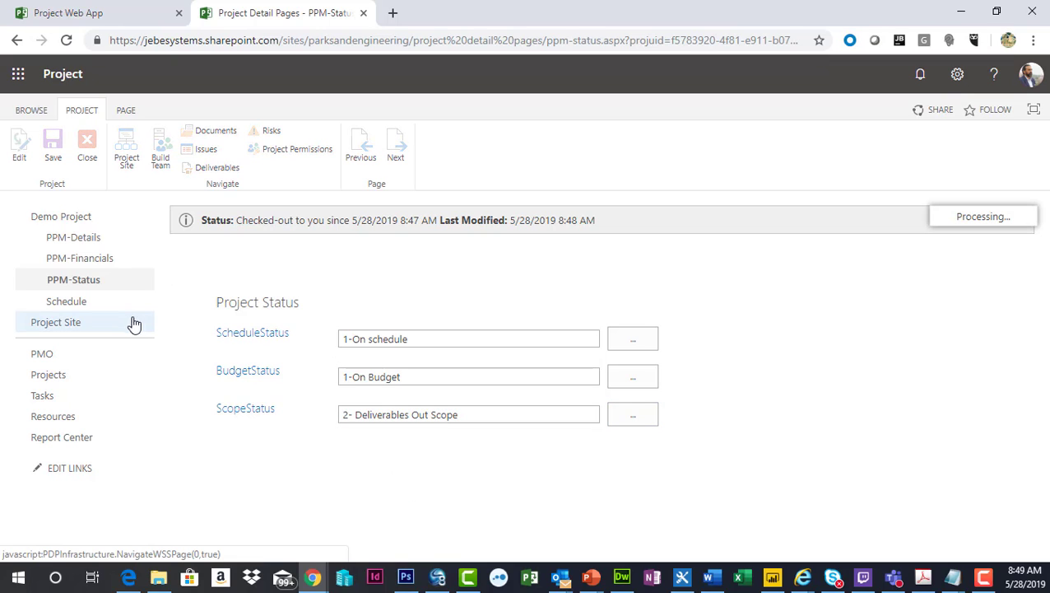
Open Demo Project's schedule and widen the Gantt chart area beside the task list to examine the task bars
left_click(78, 306)
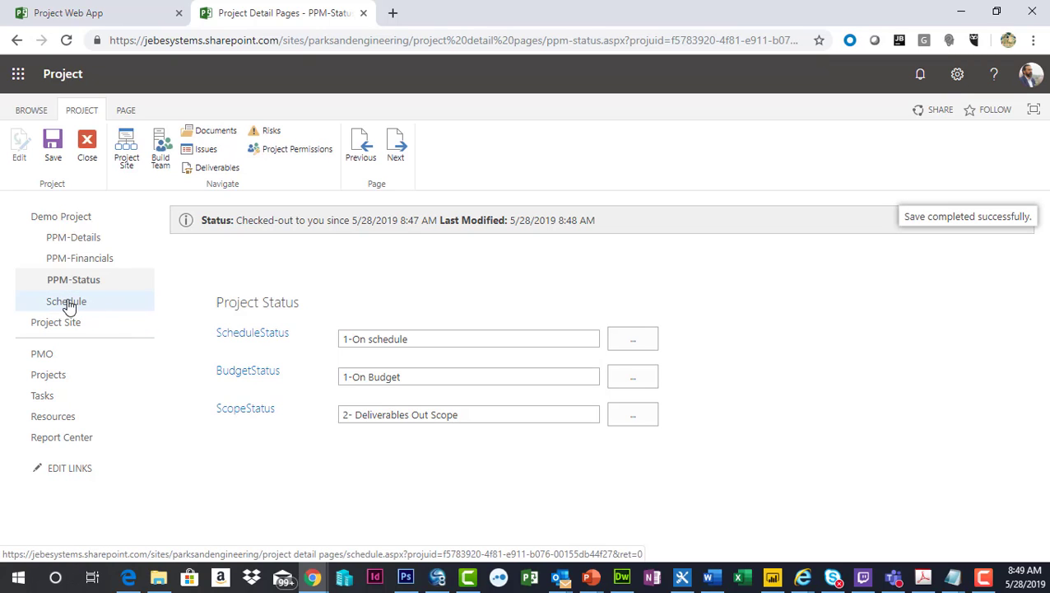
left_click(69, 305)
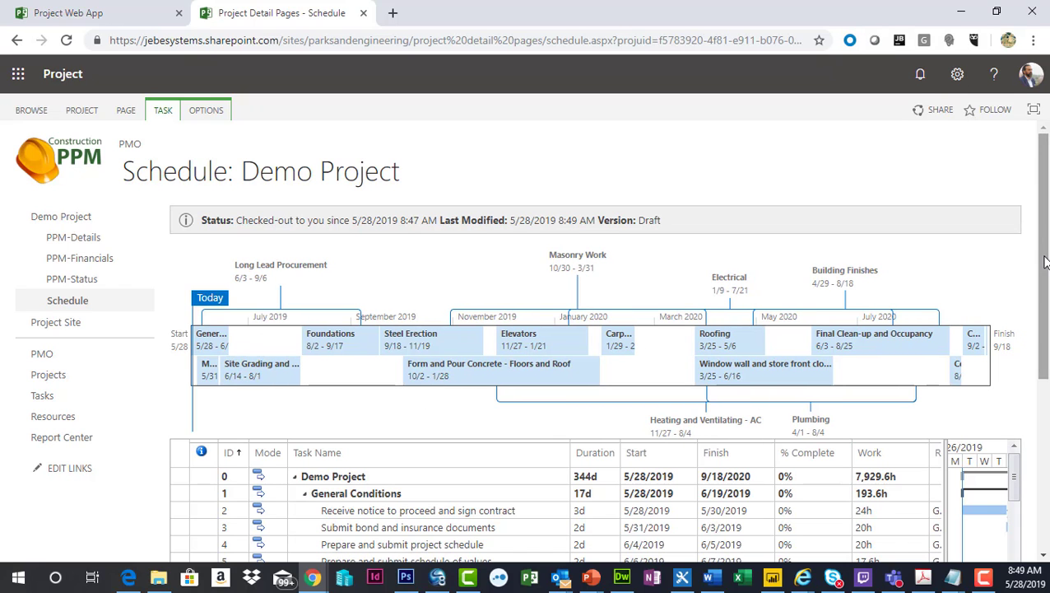
scroll(1044, 307, "down", 1)
scroll(1044, 306, "down", 3)
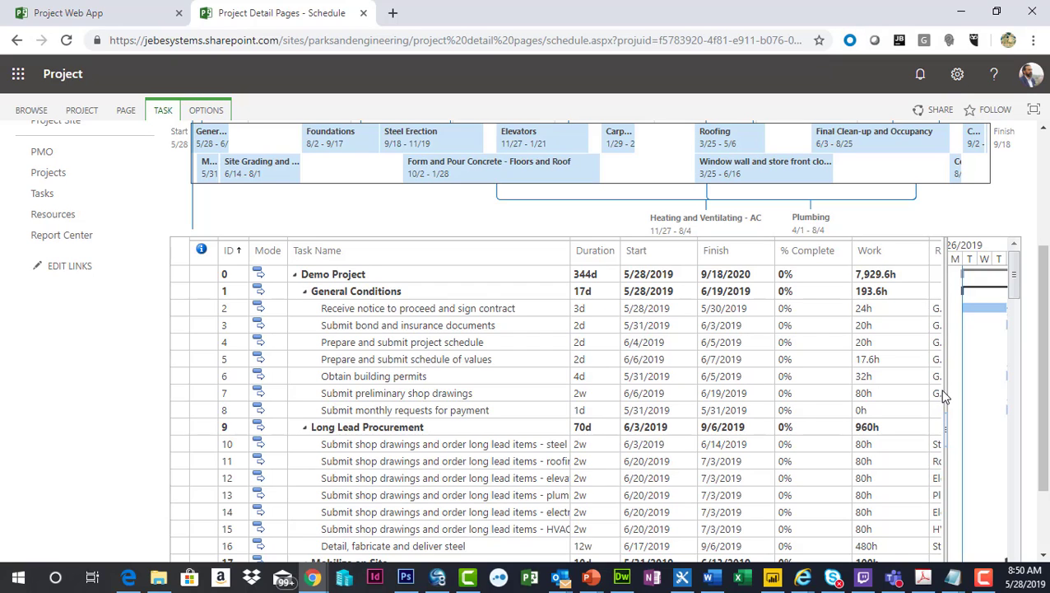
left_click_drag(946, 387, 778, 395)
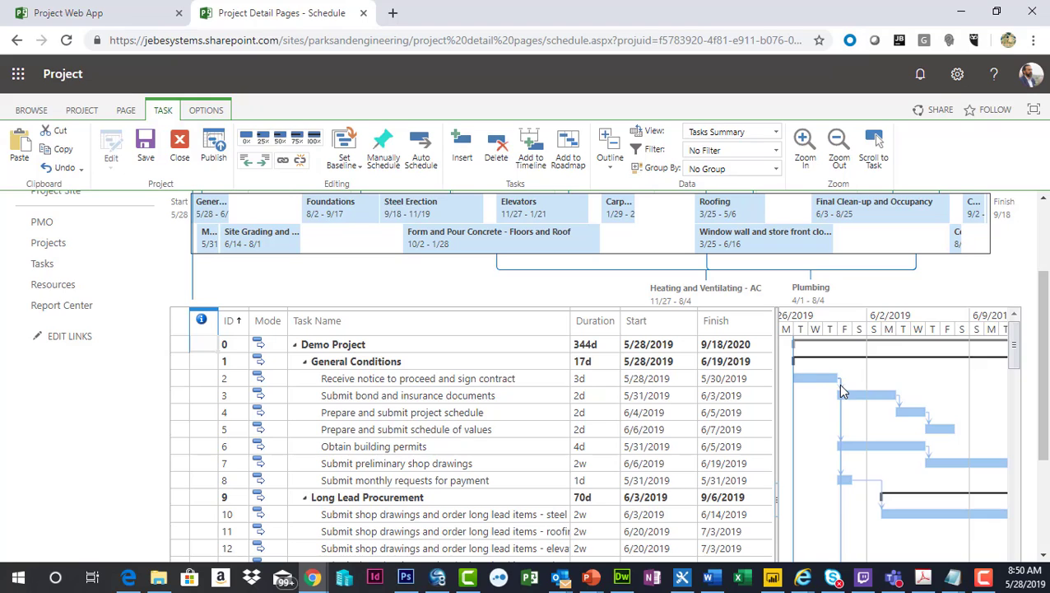